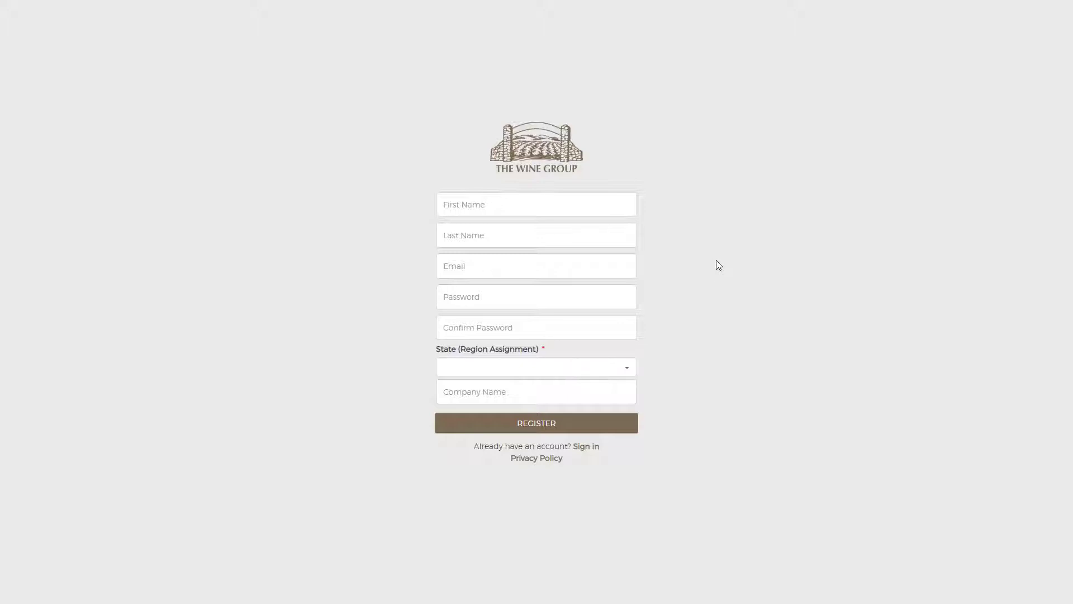
- Go from the registration page to the sign-in page and sign in with the account e-mail and password
left_click(584, 447)
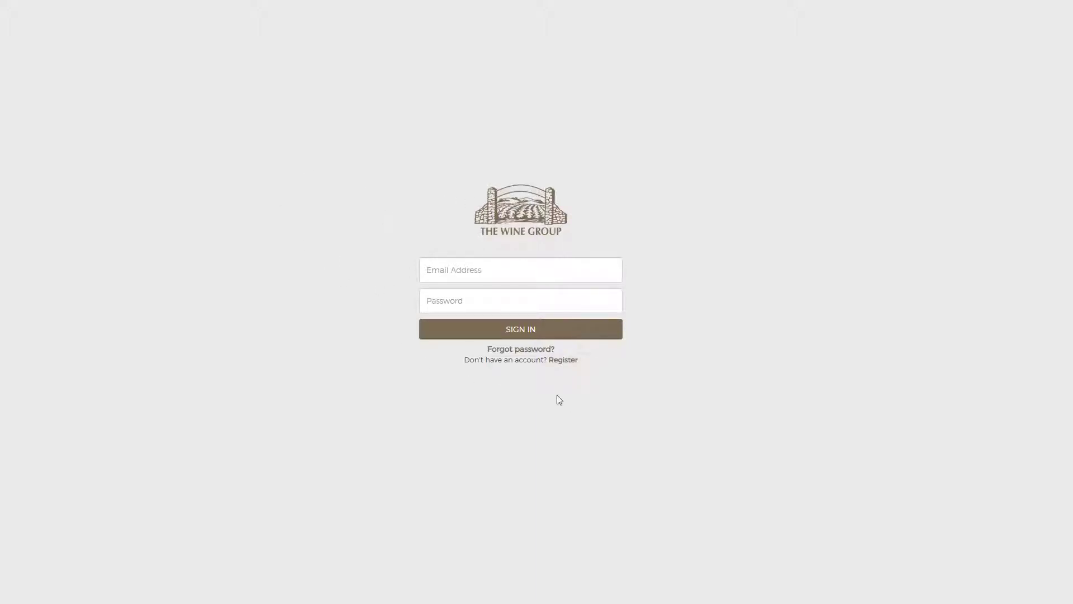
left_click(564, 360)
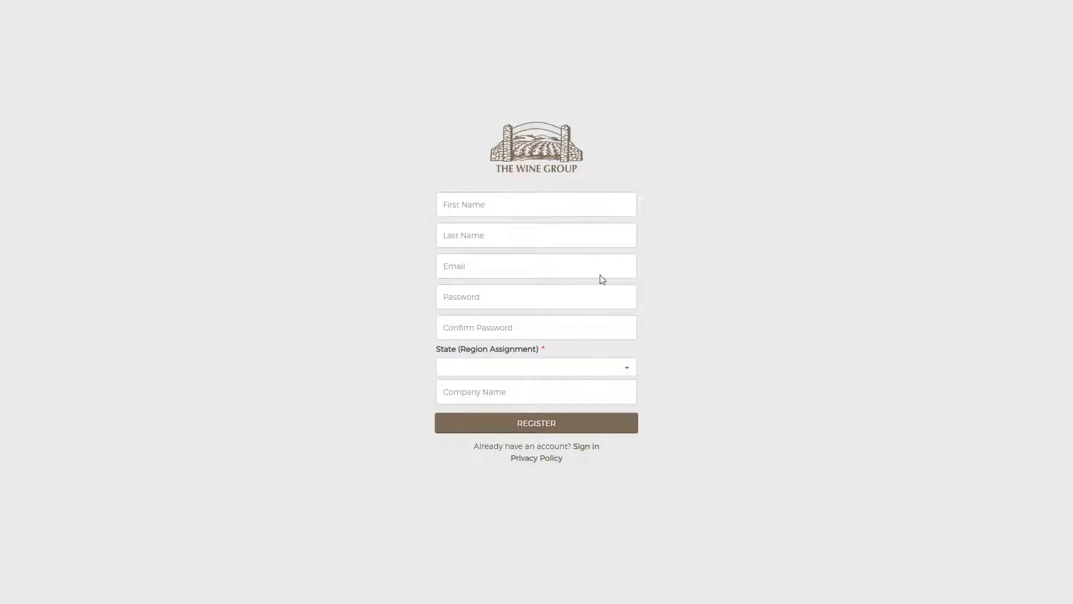
left_click(594, 452)
left_click(592, 450)
left_click(472, 269)
left_click(472, 296)
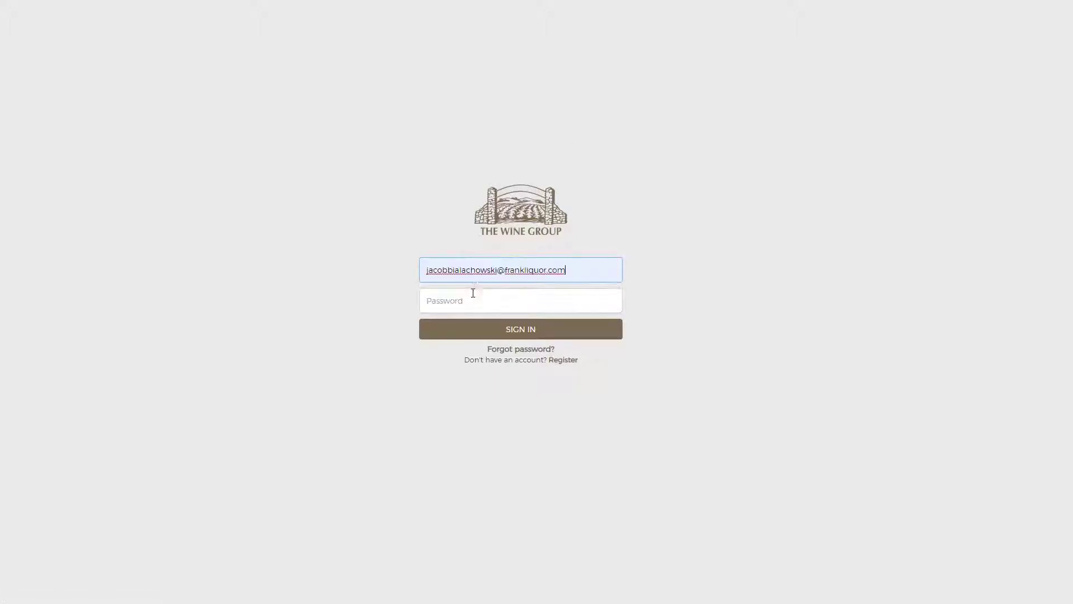
left_click(476, 303)
type("********")
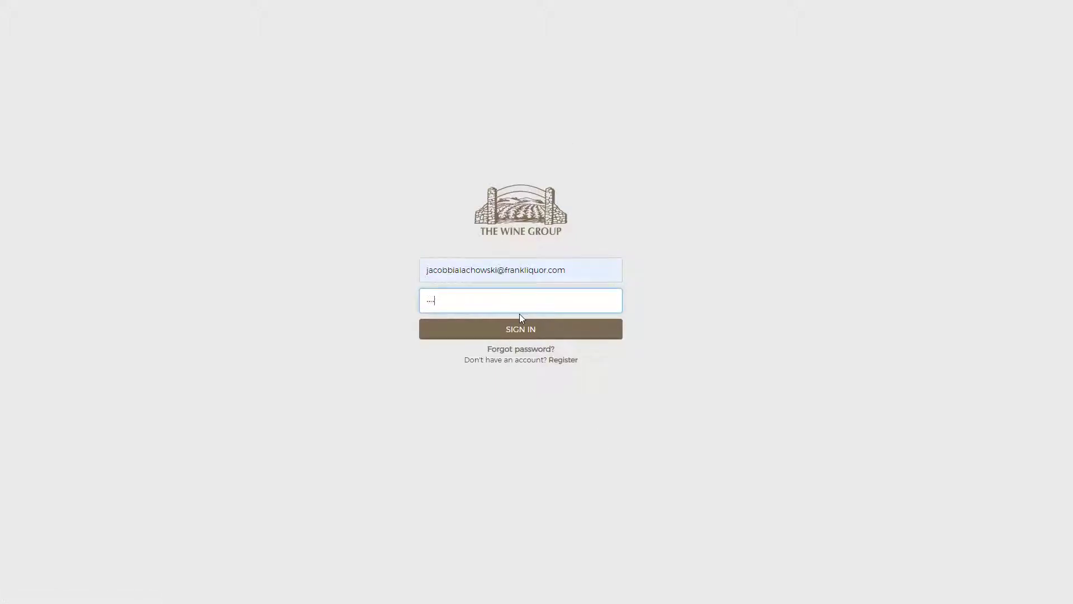
left_click(472, 334)
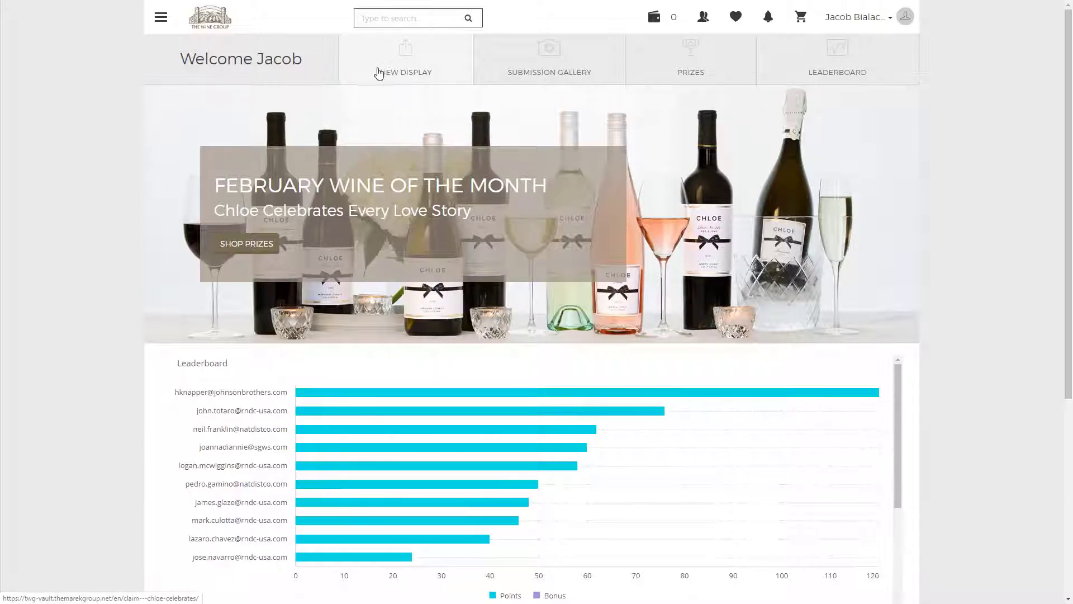
- Start a new display claim and examine its fields and the available quantities for Cases of Chloe
left_click(387, 66)
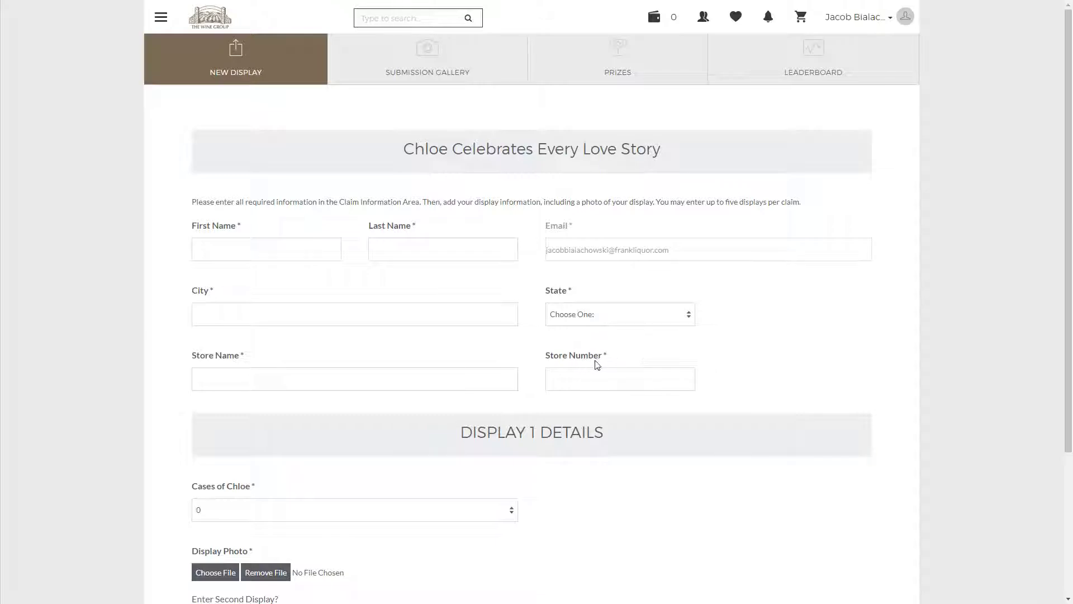
scroll(475, 330, "down", 3)
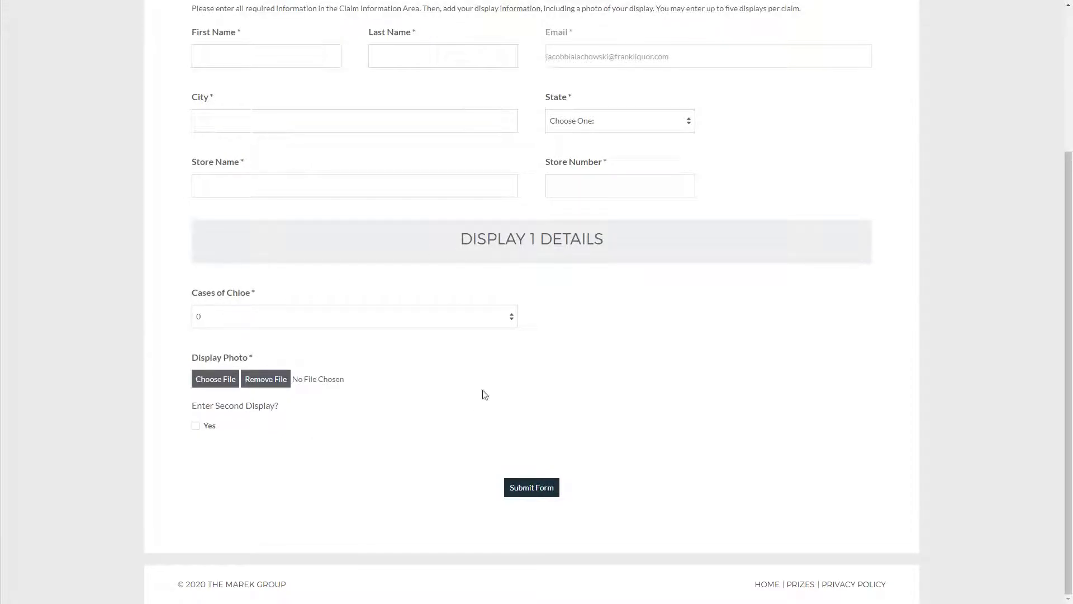
left_click(264, 319)
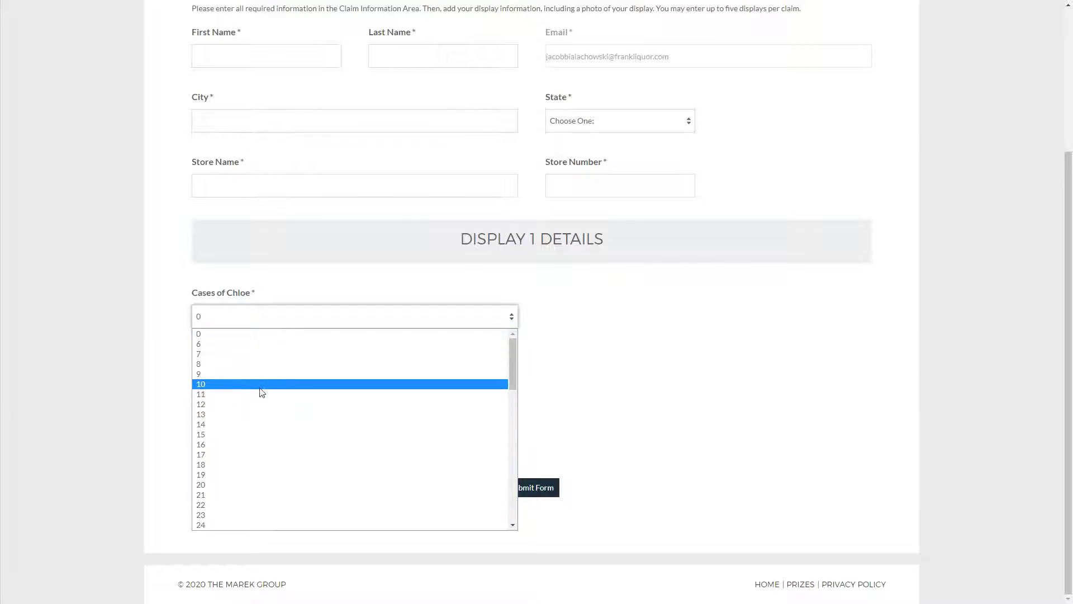
left_click(266, 320)
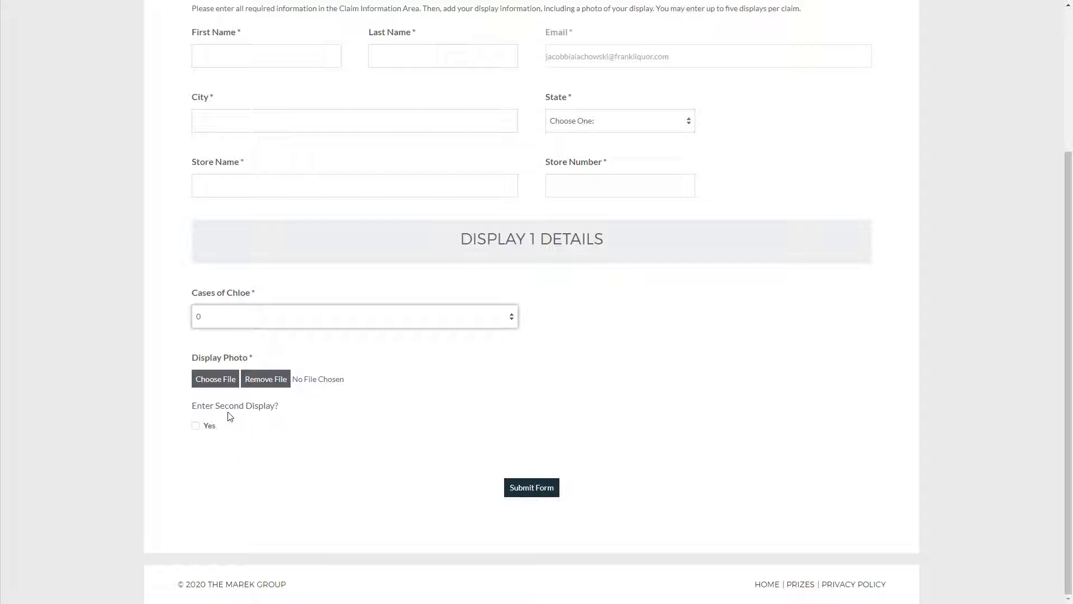
- Enable entry of a second display on the claim form and review its details section
left_click(196, 425)
scroll(136, 363, "down", 4)
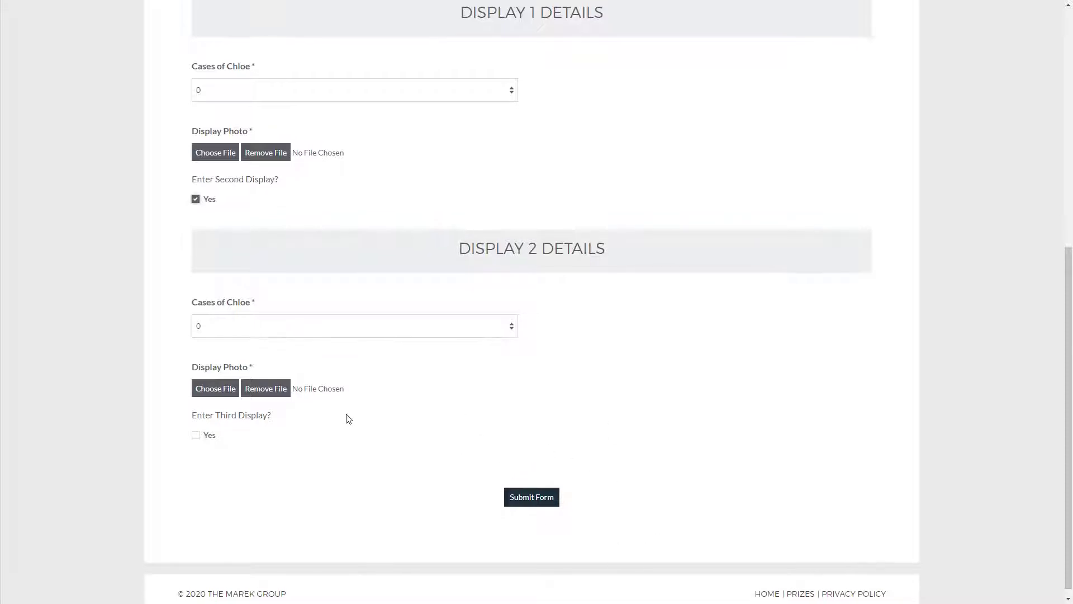
scroll(348, 417, "up", 7)
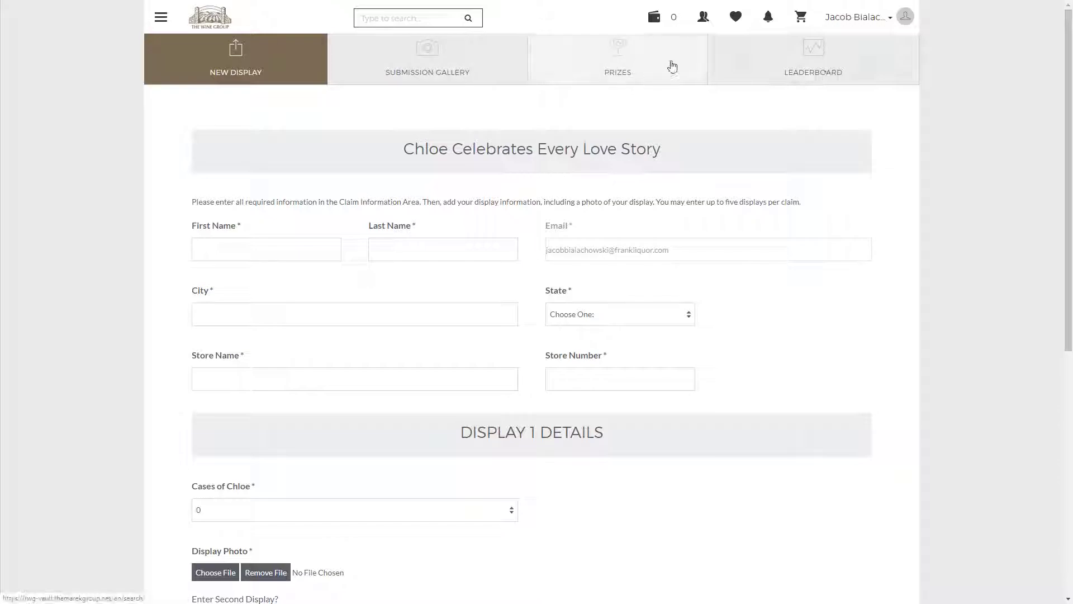
- Examine the submission gallery of Chloe Celebrates Every Love Story displays, including the store details of individual photos
left_click(492, 68)
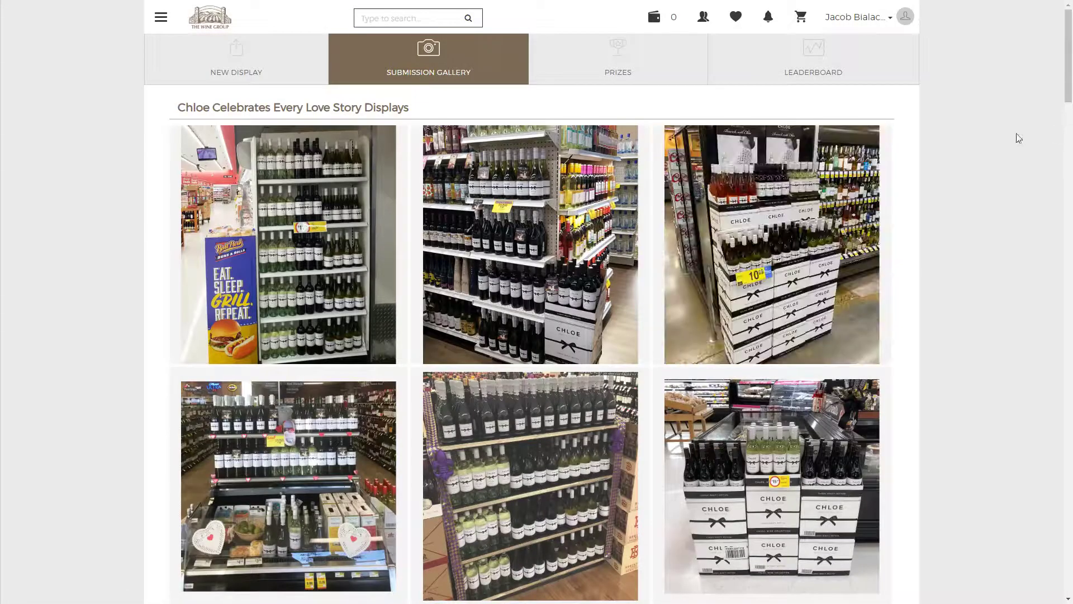
scroll(977, 180, "down", 15)
scroll(977, 184, "down", 20)
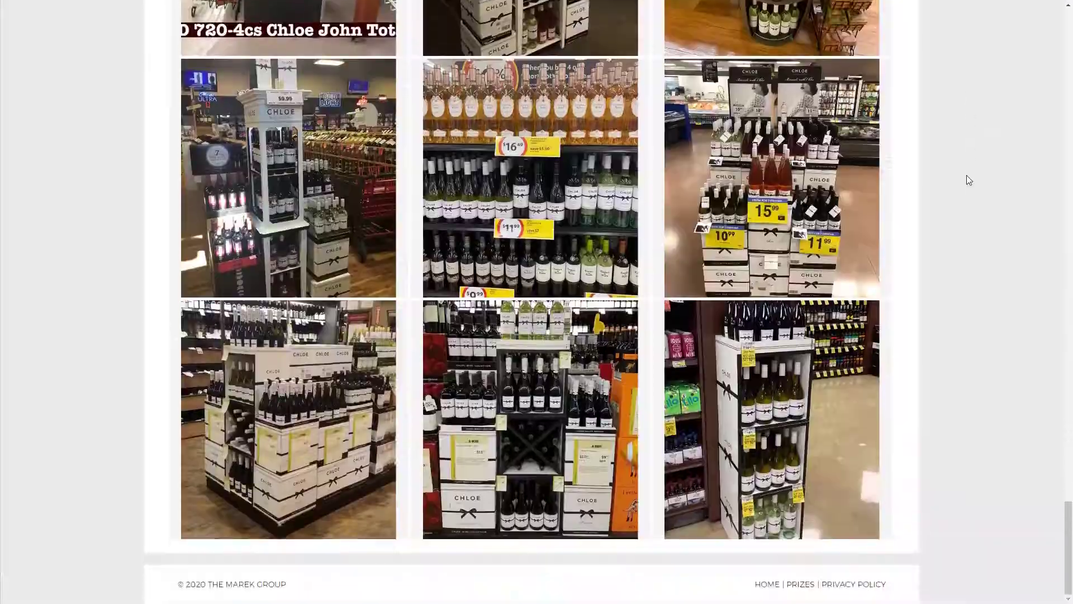
scroll(958, 354, "up", 20)
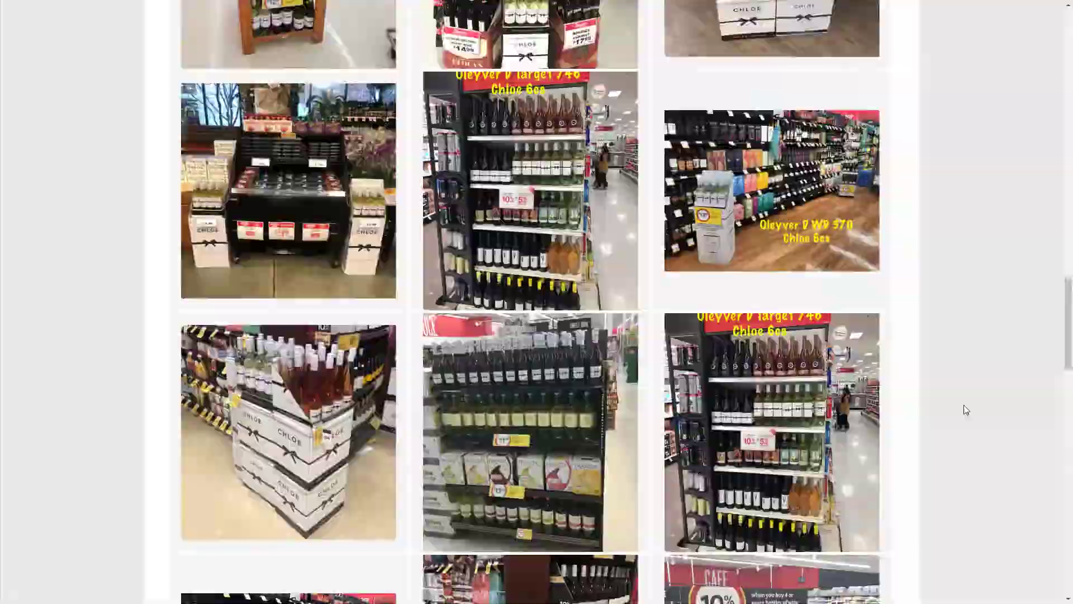
scroll(953, 418, "up", 15)
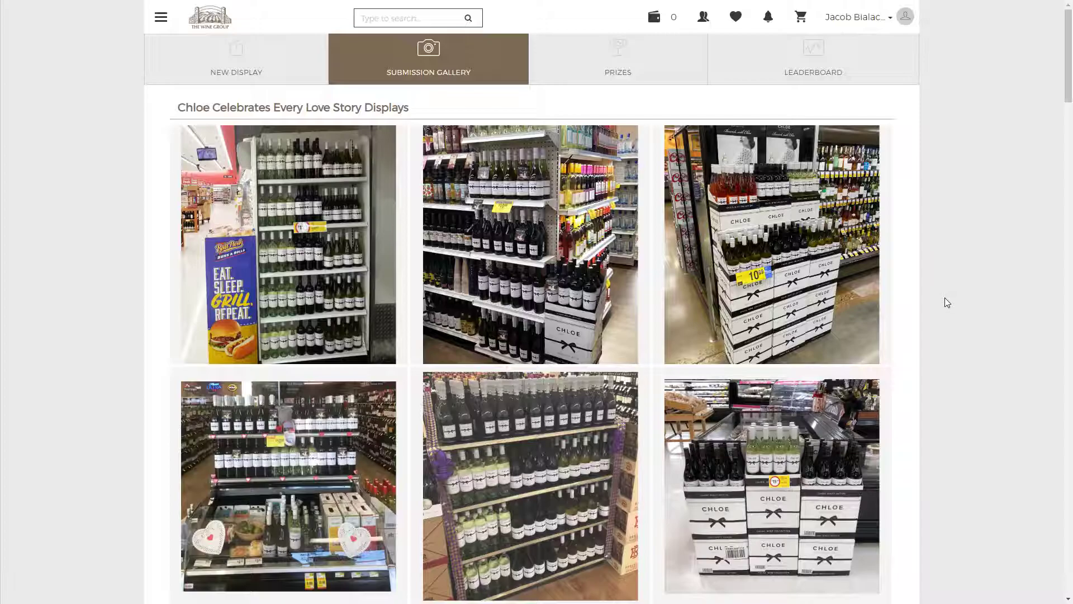
scroll(948, 303, "down", 2)
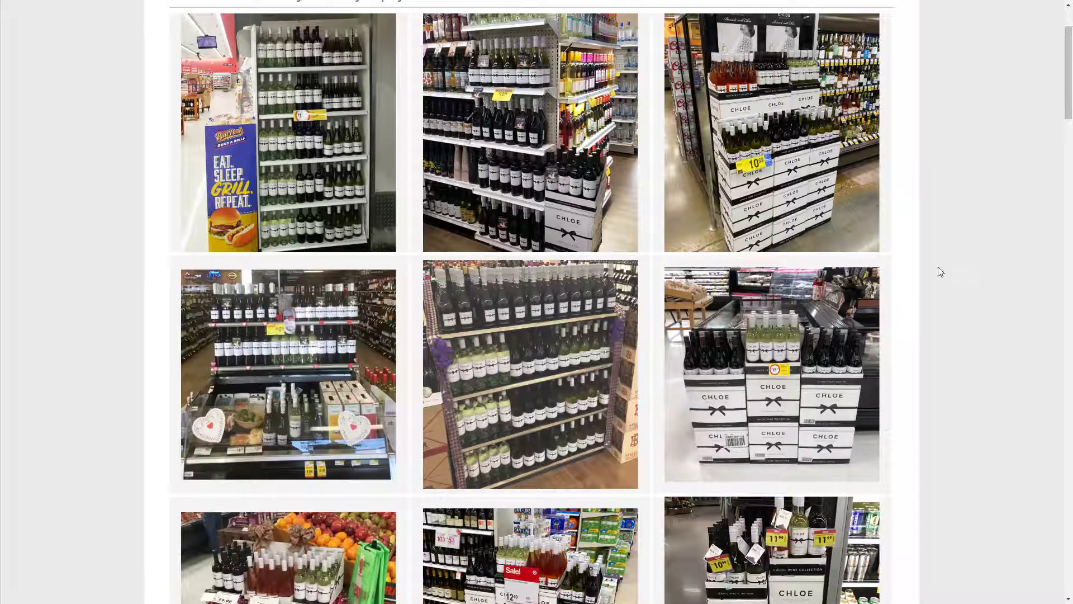
scroll(948, 273, "down", 3)
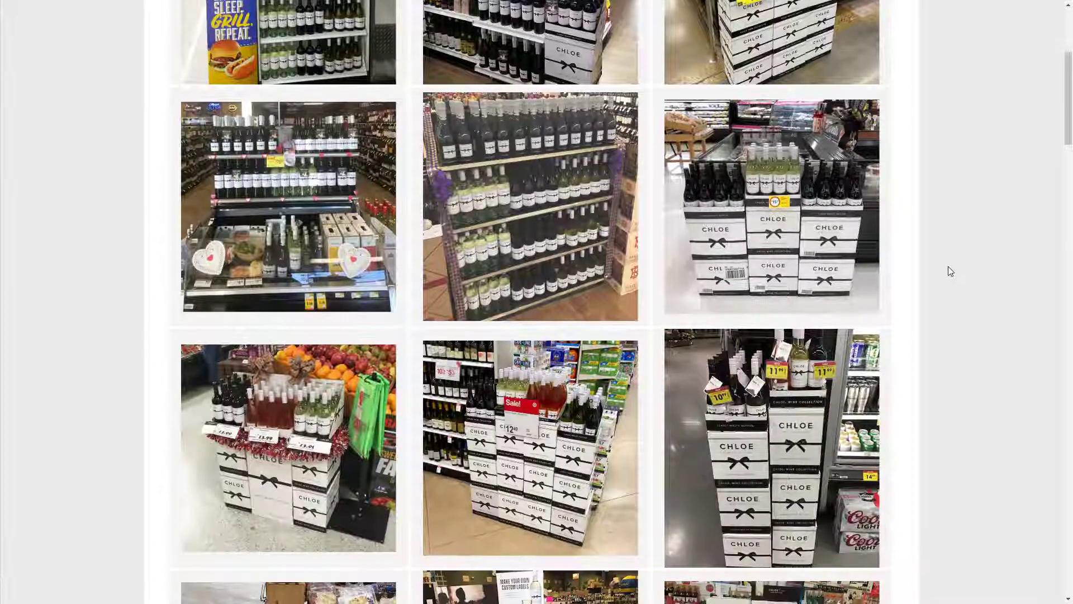
scroll(951, 271, "down", 3)
scroll(950, 279, "up", 8)
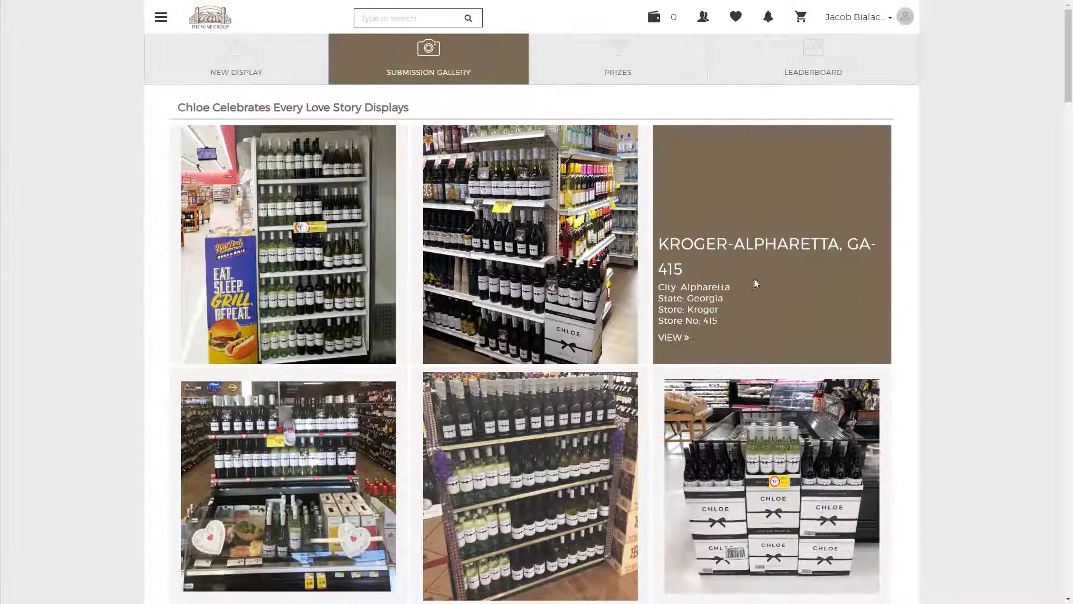
scroll(700, 274, "down", 9)
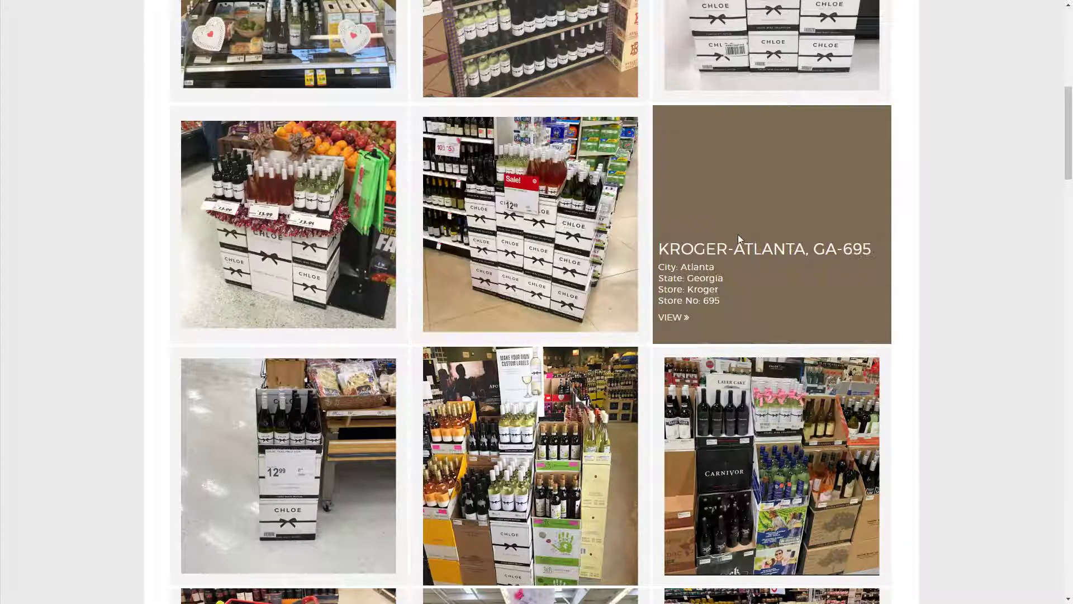
scroll(945, 234, "down", 3)
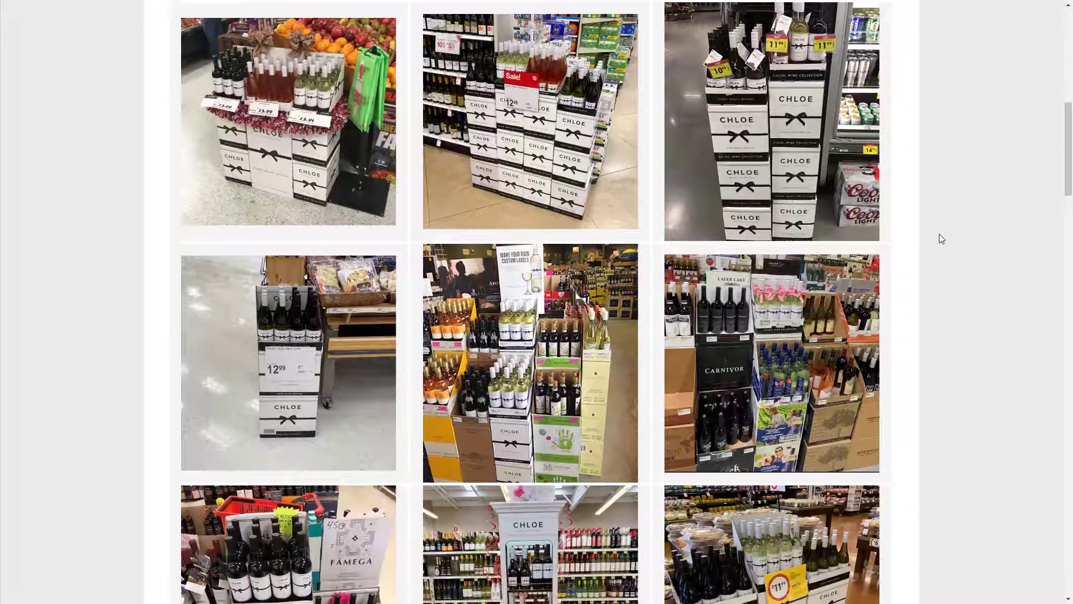
scroll(945, 232, "up", 10)
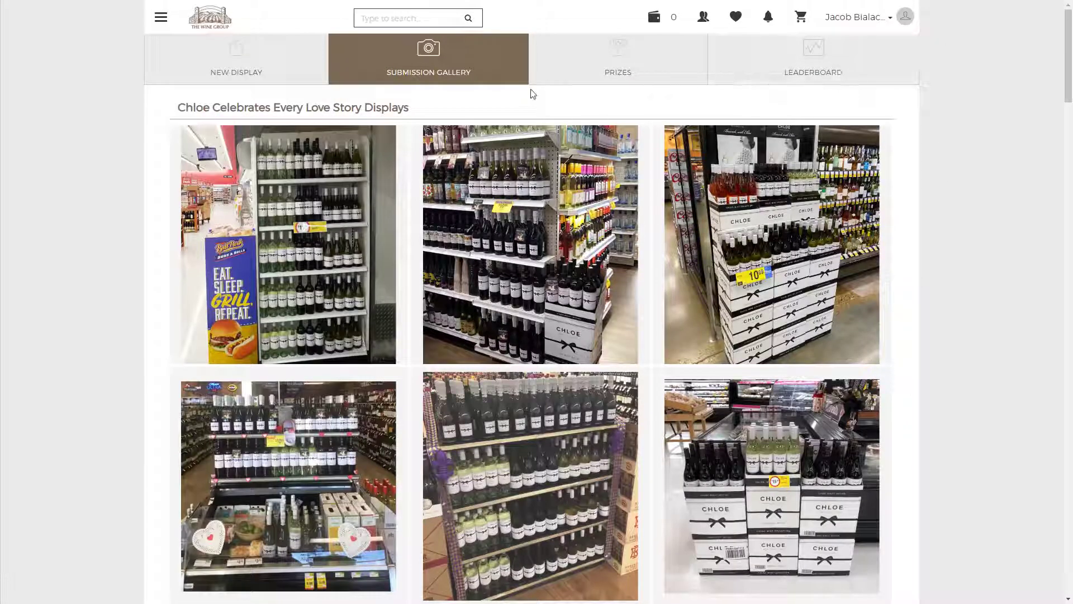
- Browse both pages of the prize catalog and return to its first page
left_click(646, 66)
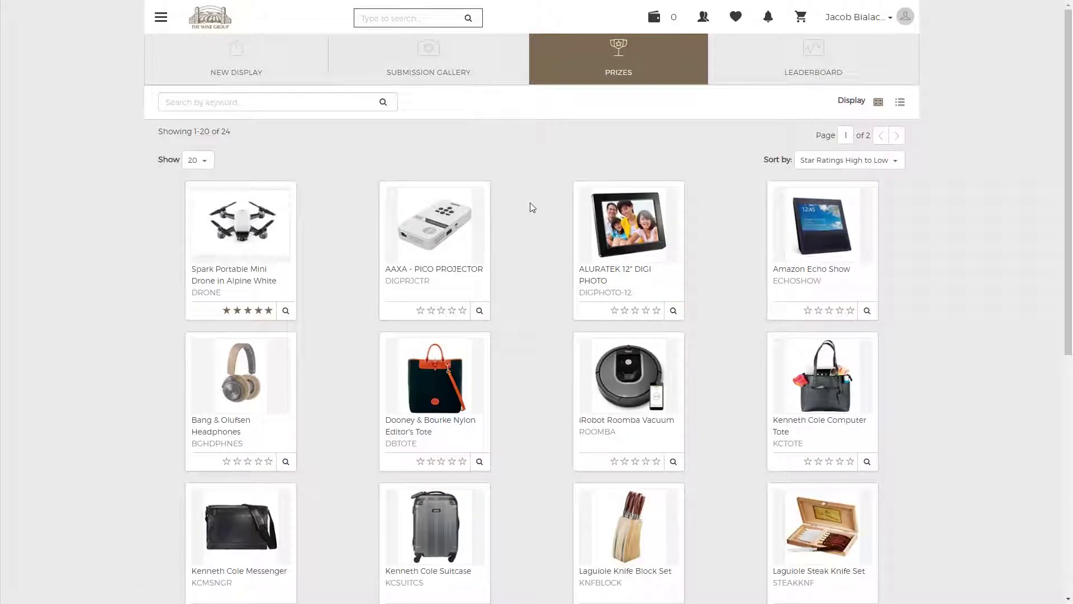
scroll(525, 198, "down", 2)
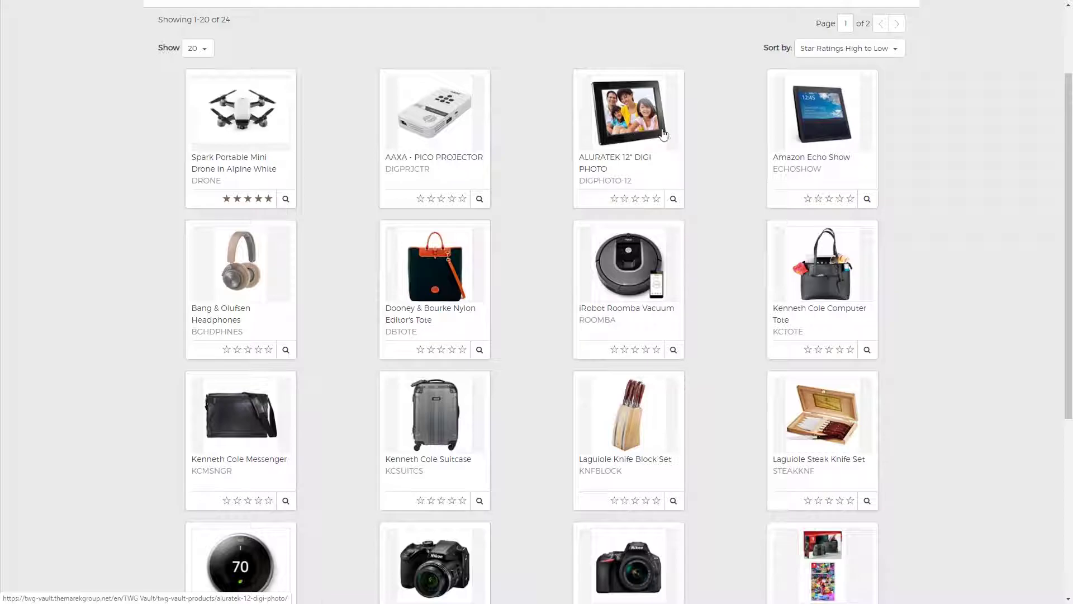
scroll(734, 316, "down", 3)
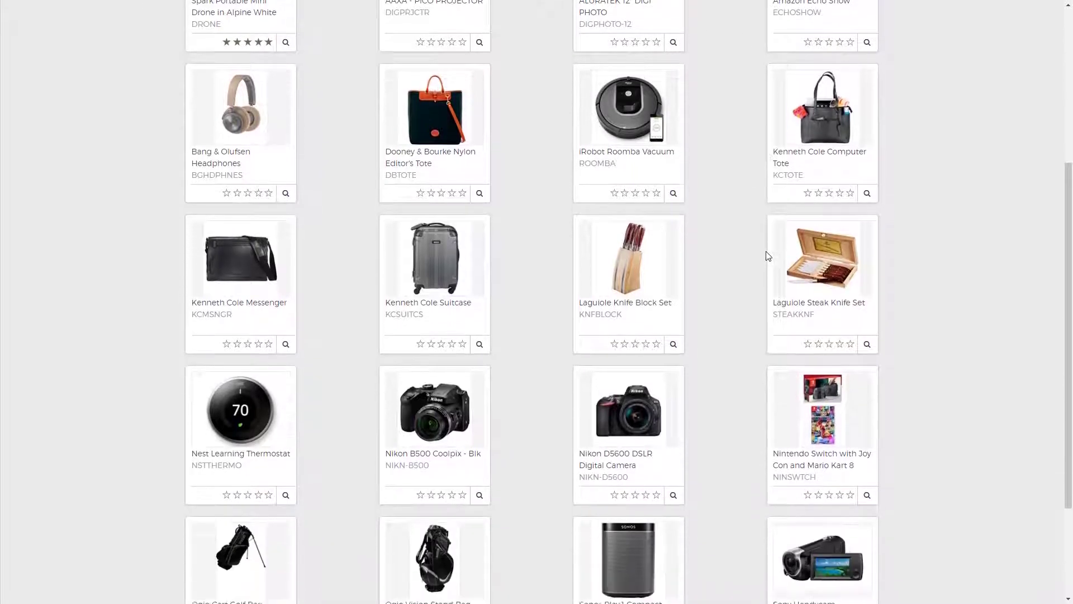
scroll(759, 250, "down", 3)
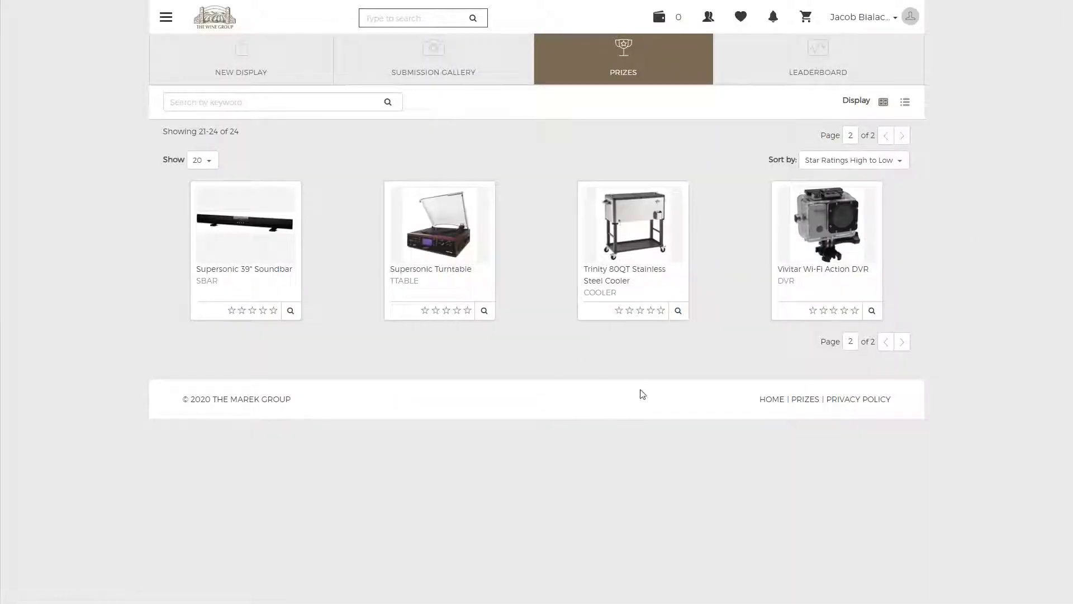
left_click(886, 341)
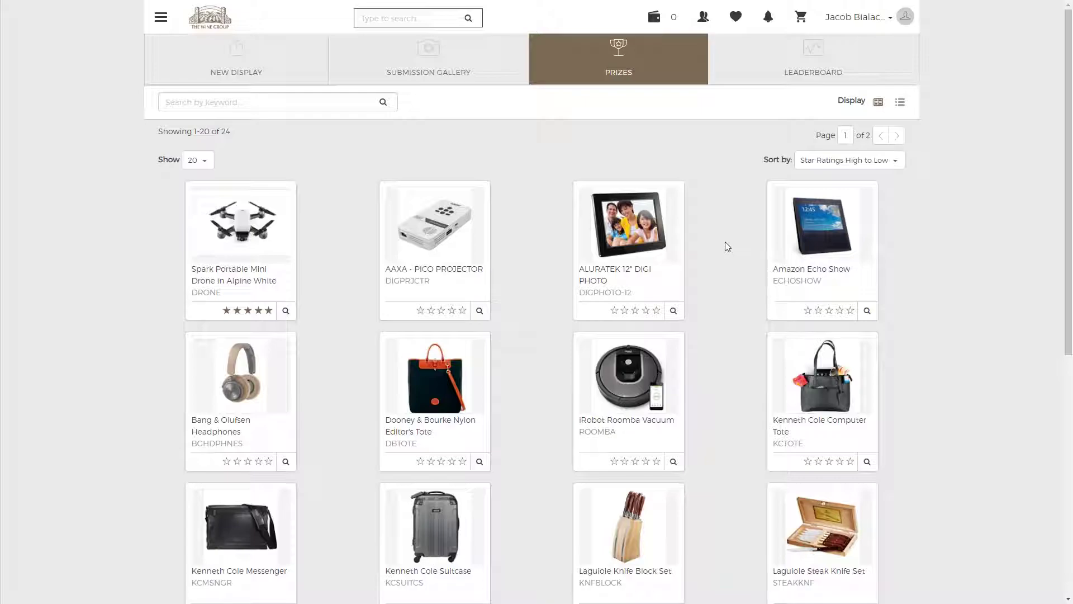
- Add one Kenneth Cole Suitcase to the cart from the prize catalog and continue shopping
scroll(520, 268, "down", 1)
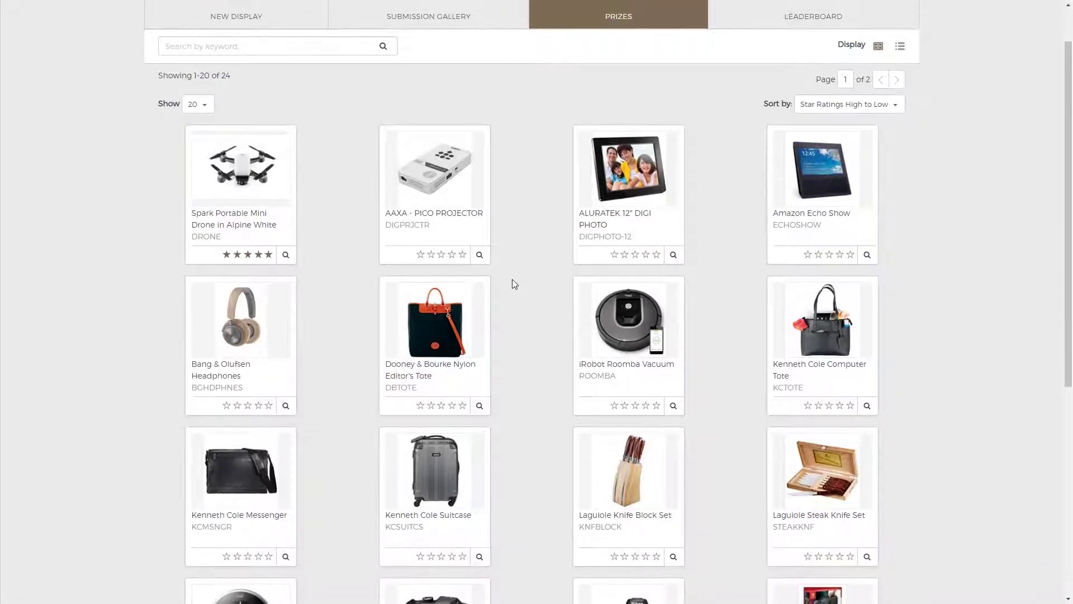
scroll(515, 282, "down", 3)
left_click(427, 351)
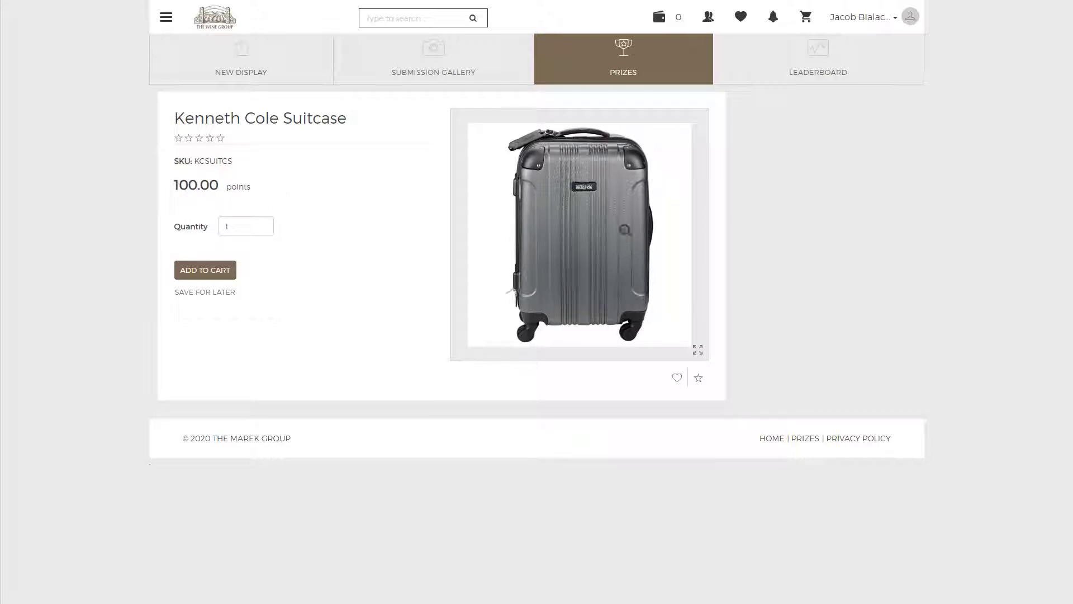
left_click(203, 271)
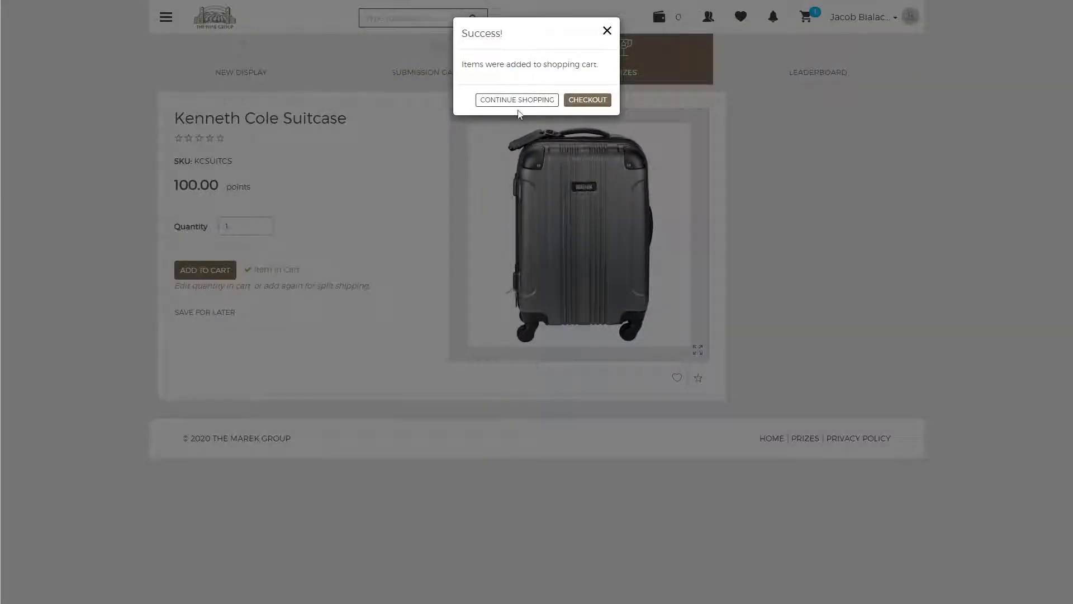
left_click(528, 100)
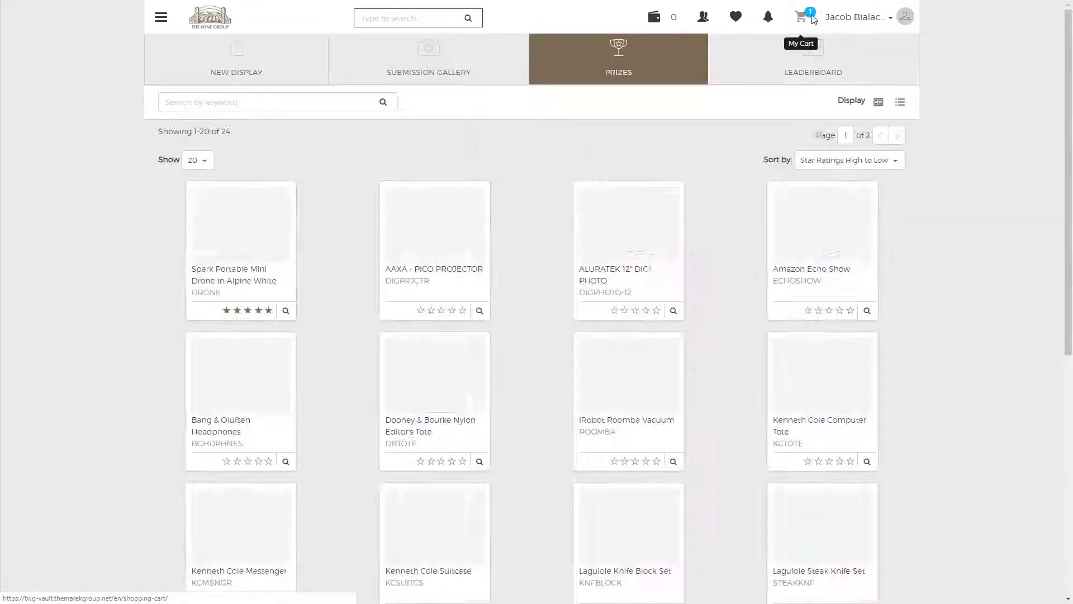
- Review the shopping cart and proceed to the shipping stage of checkout
left_click(812, 19)
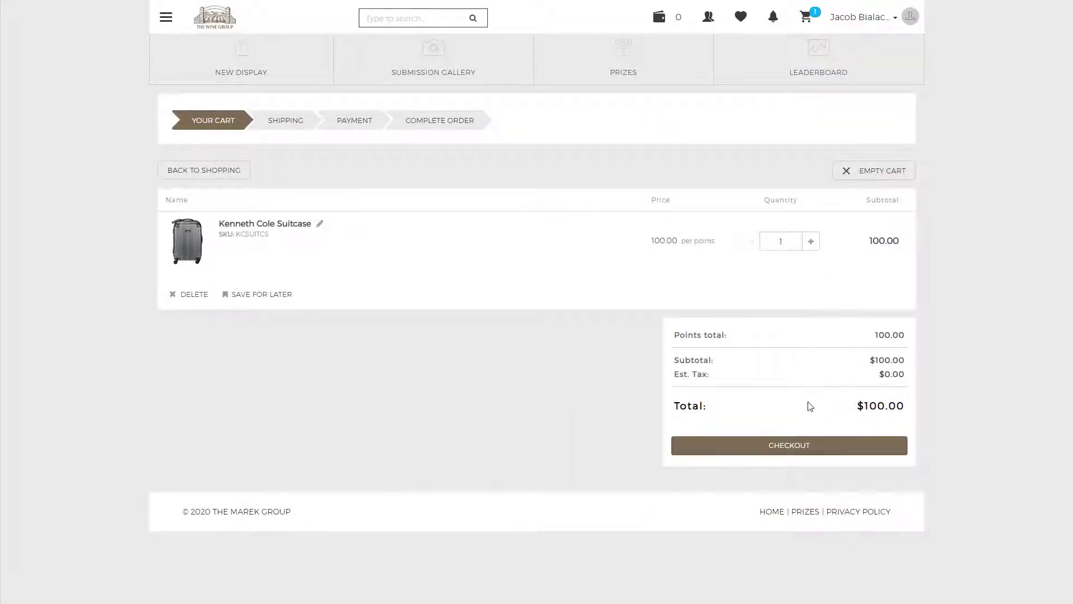
left_click(791, 447)
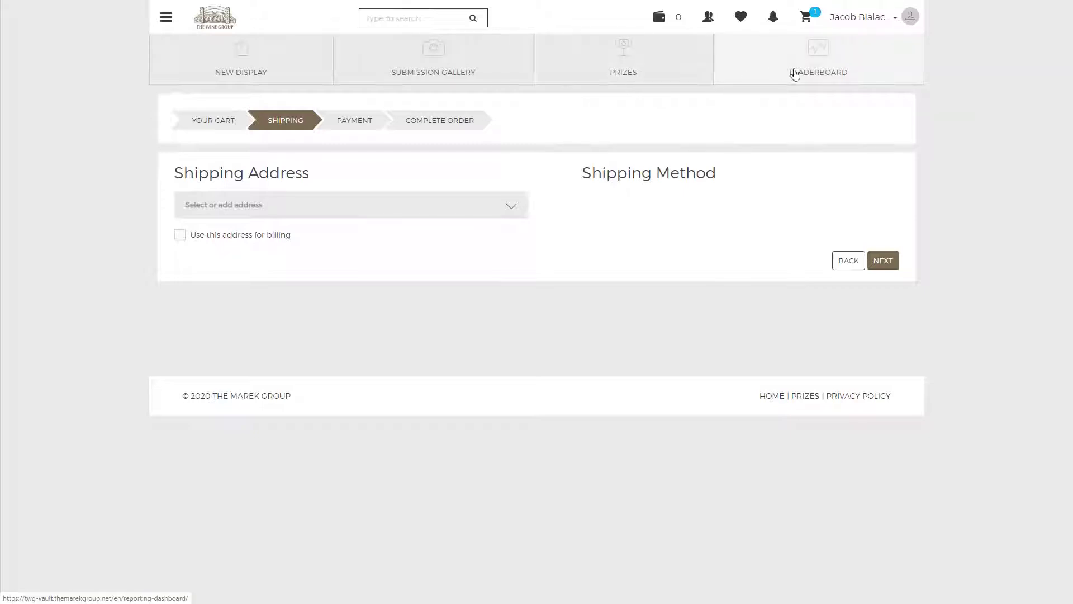
- Examine the leaderboard's points chart and return to the new display claim form
left_click(859, 72)
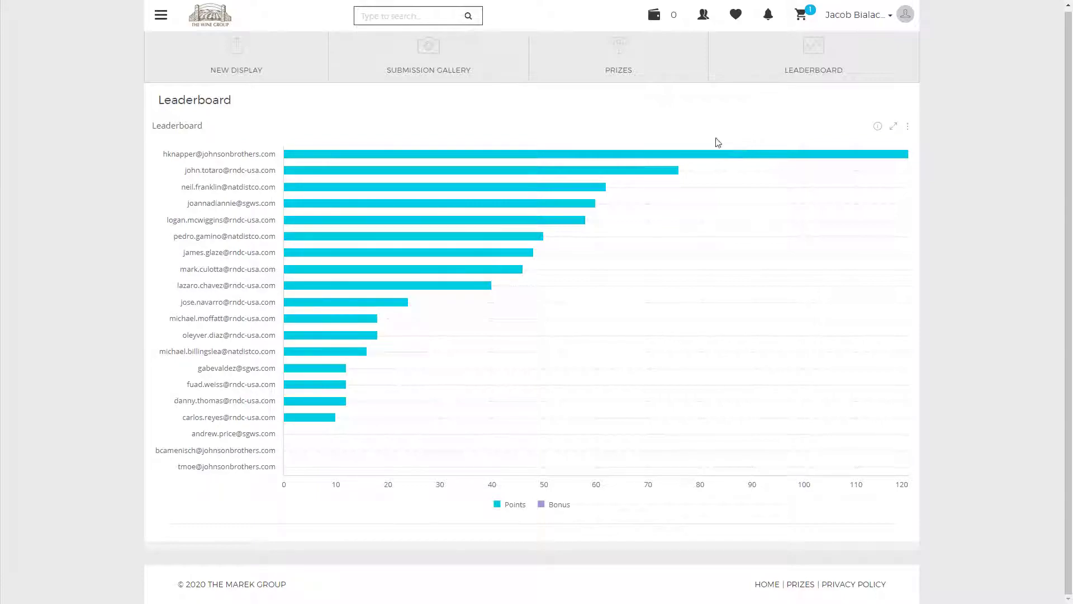
mouse_move(707, 164)
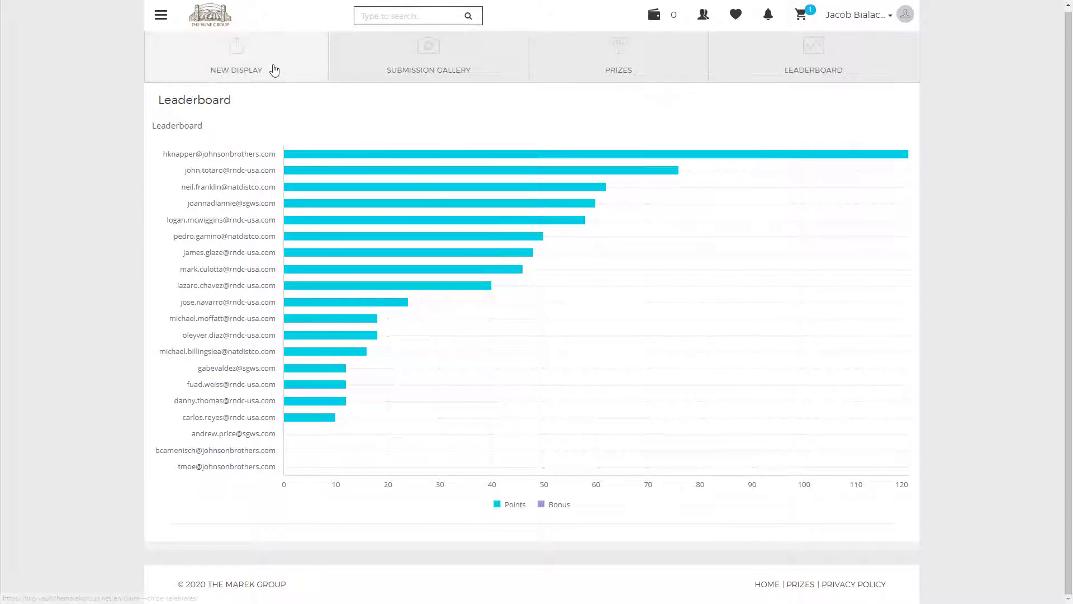
left_click(301, 67)
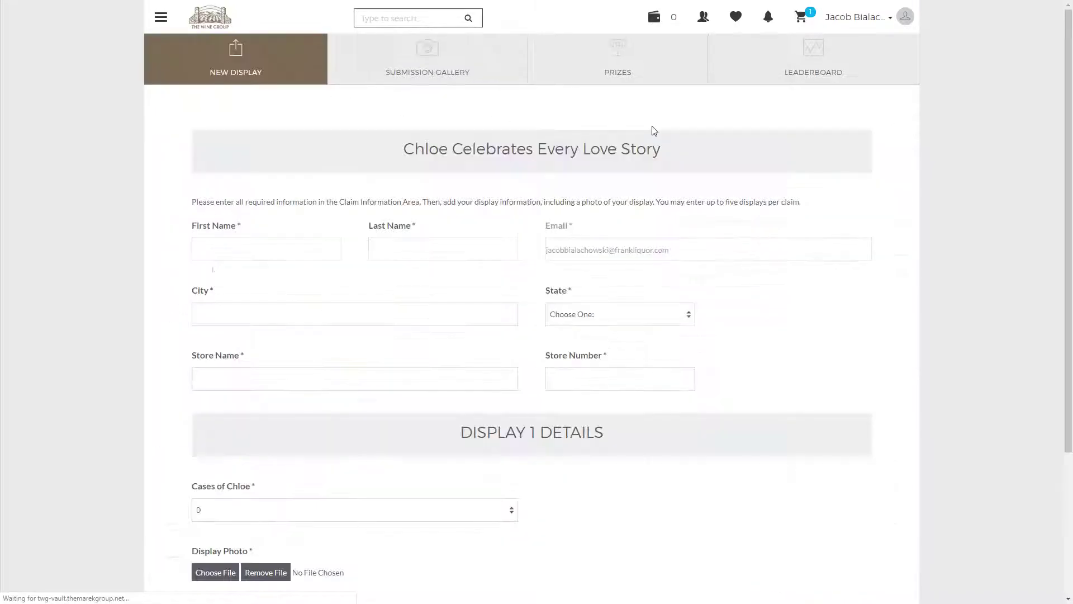